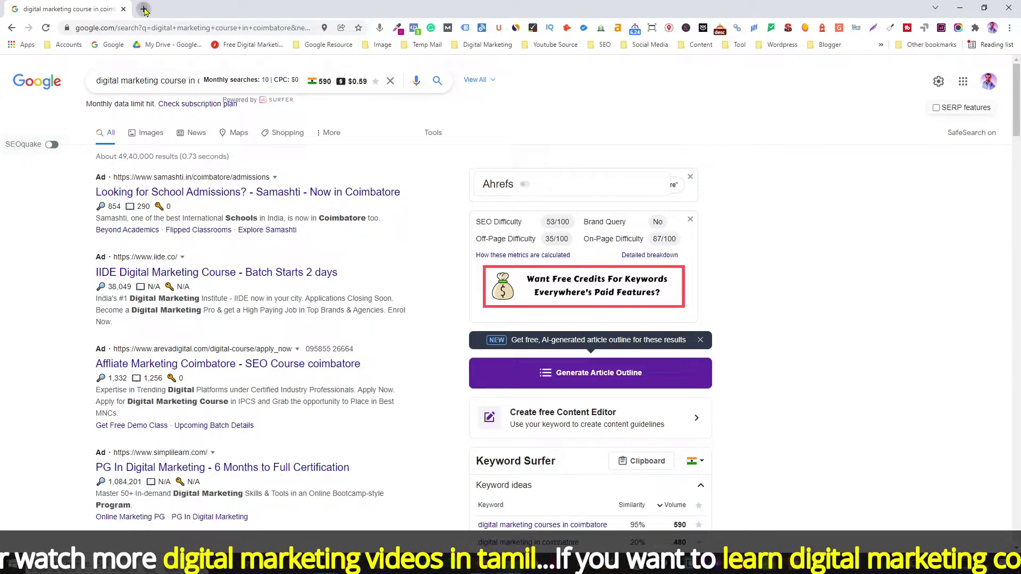
Step: Open a new browser tab after reviewing the 'digital marketing course in coimbatore' results
{"action": "left_click", "coordinate": [144, 9]}
Step: Sign in to ads.google.com, open Digital Marketing Temp Account and hide the billing warning
{"action": "type", "text": "ads"}
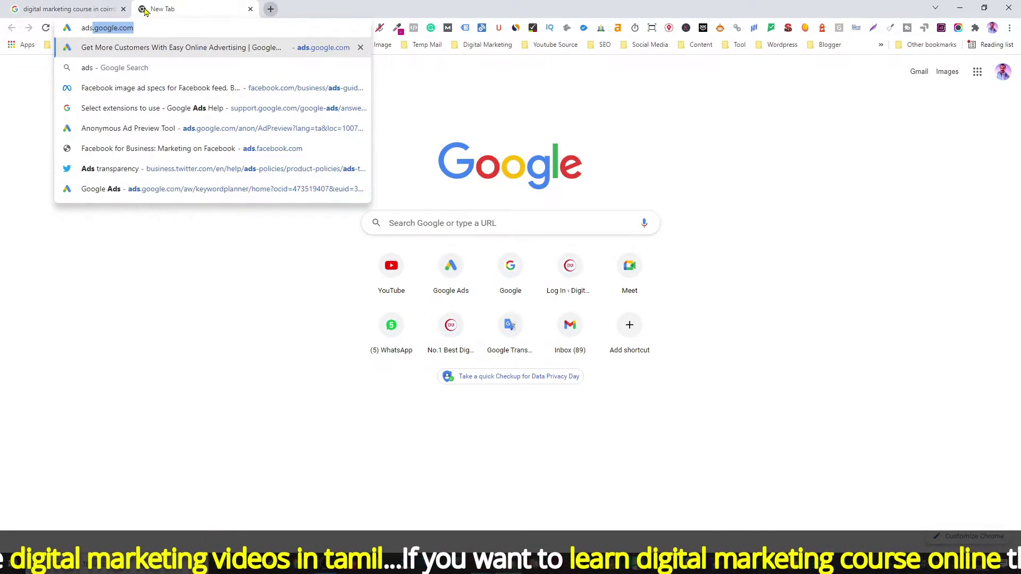
{"action": "key", "text": "Return"}
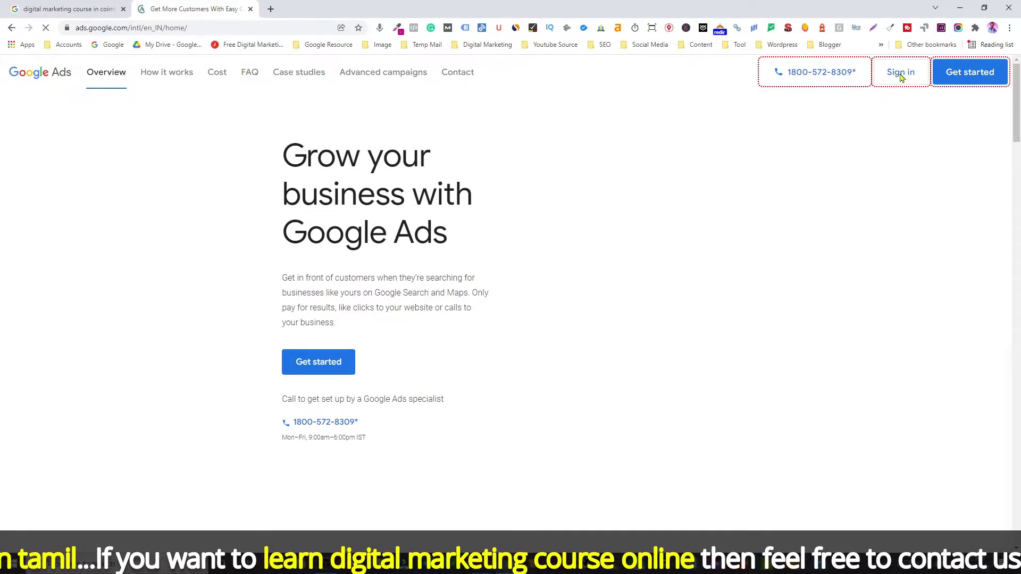
{"action": "left_click", "coordinate": [900, 109]}
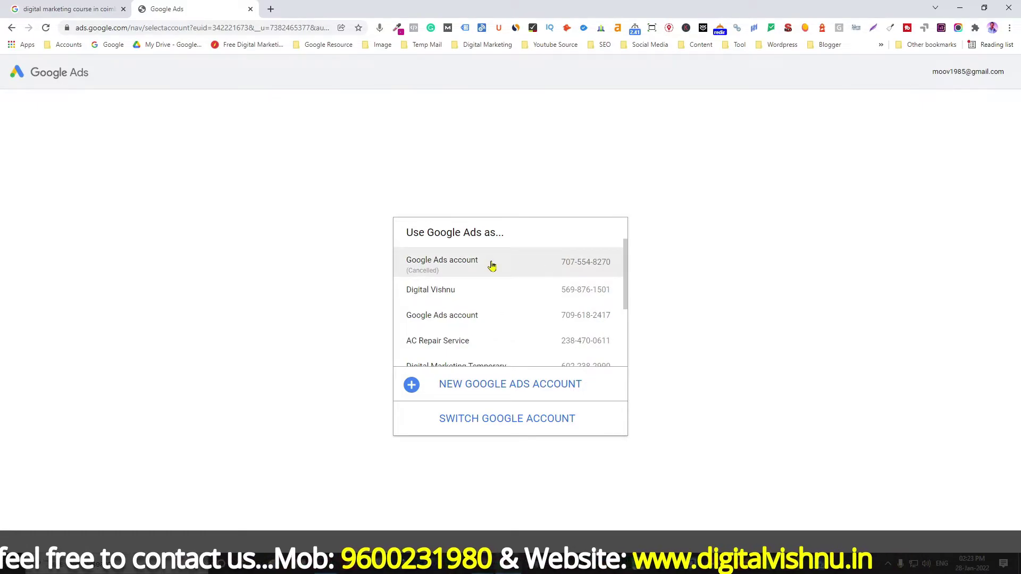
{"action": "scroll", "coordinate": [492, 266], "scroll_direction": "down", "scroll_amount": 2}
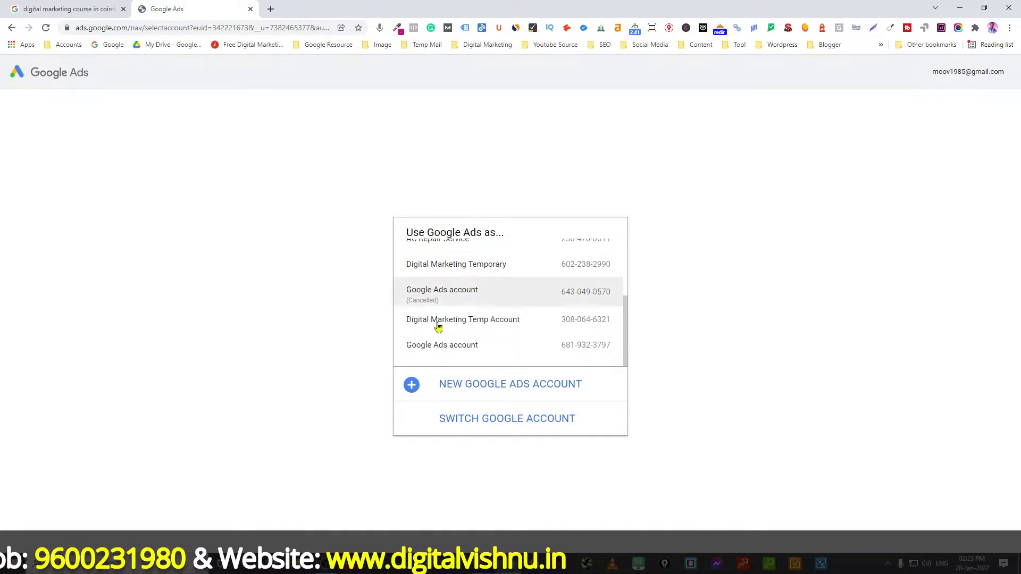
{"action": "left_click", "coordinate": [476, 323]}
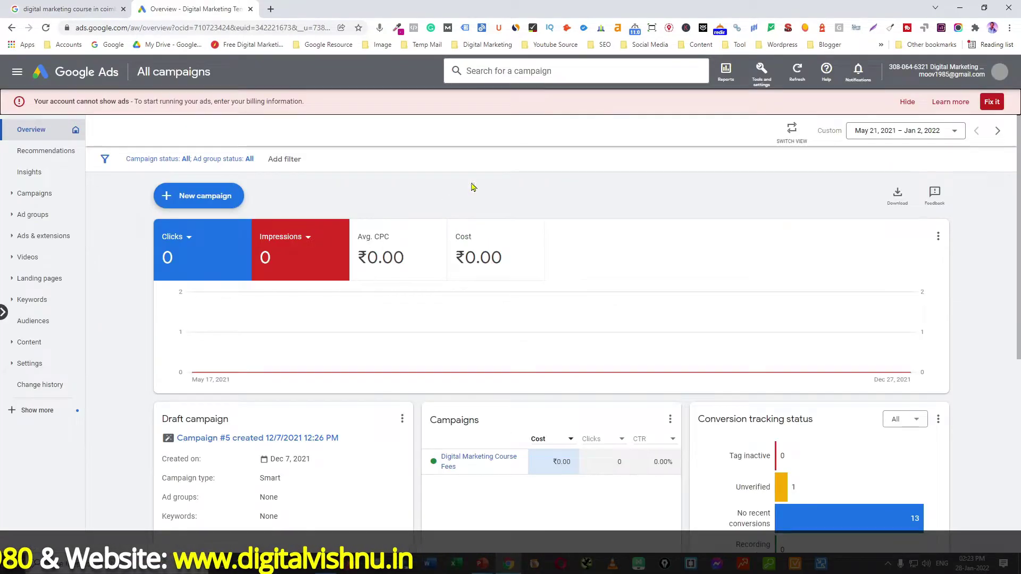
{"action": "left_click", "coordinate": [907, 102]}
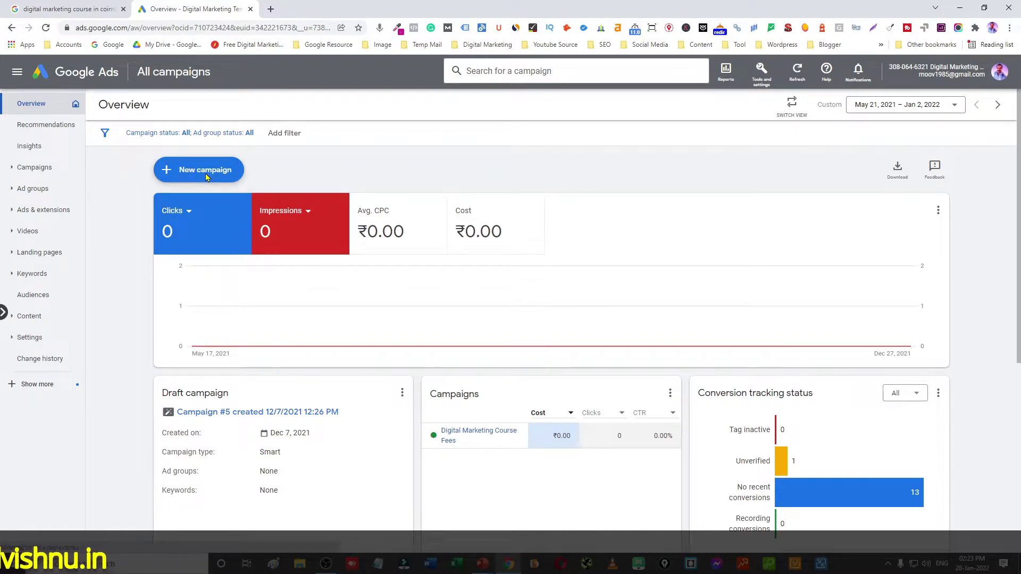
Step: Create a Smart campaign without goal guidance, keeping 'Calls to your business' as the goal
{"action": "left_click", "coordinate": [206, 174]}
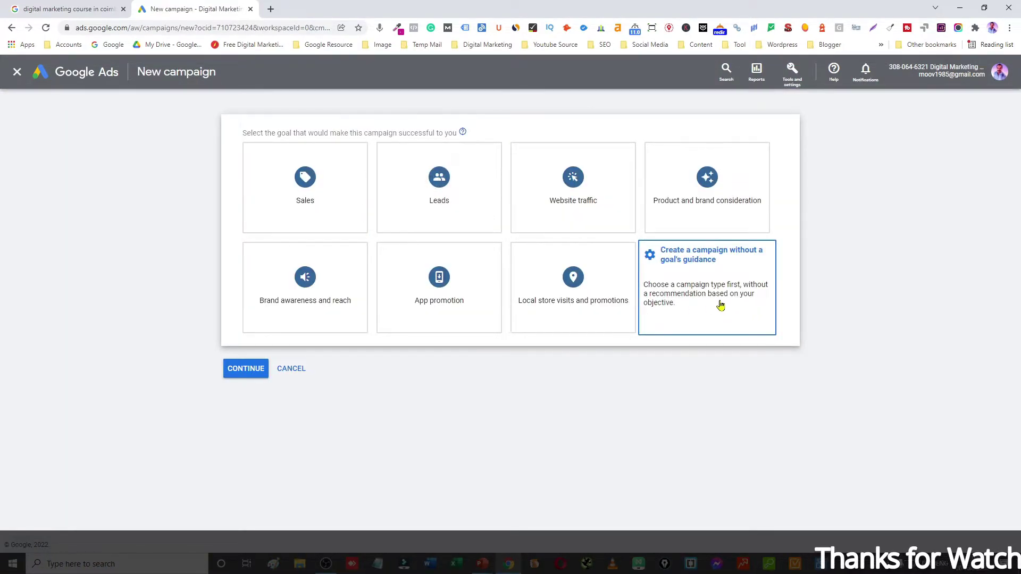
{"action": "left_click", "coordinate": [716, 286]}
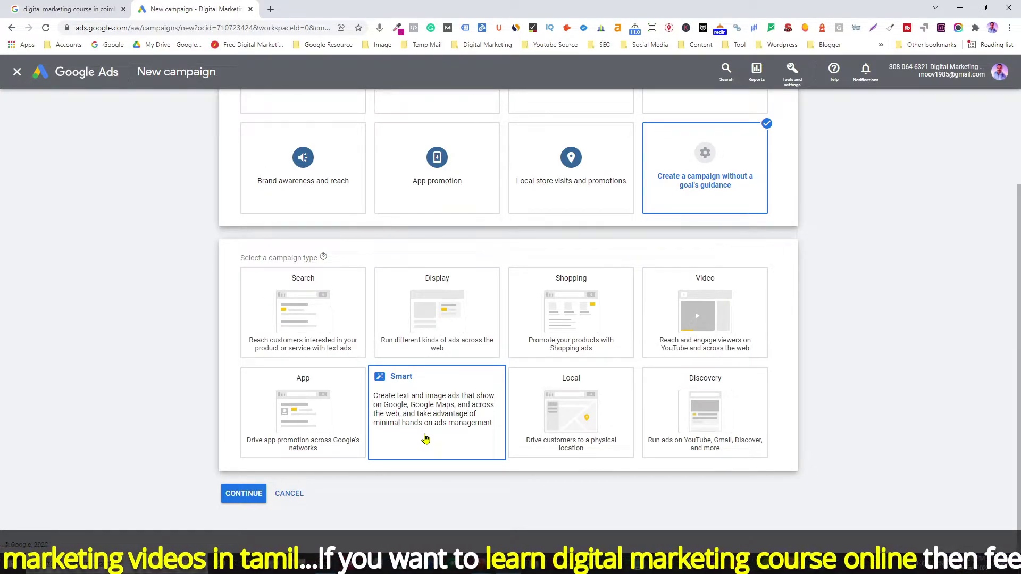
{"action": "left_click", "coordinate": [425, 438]}
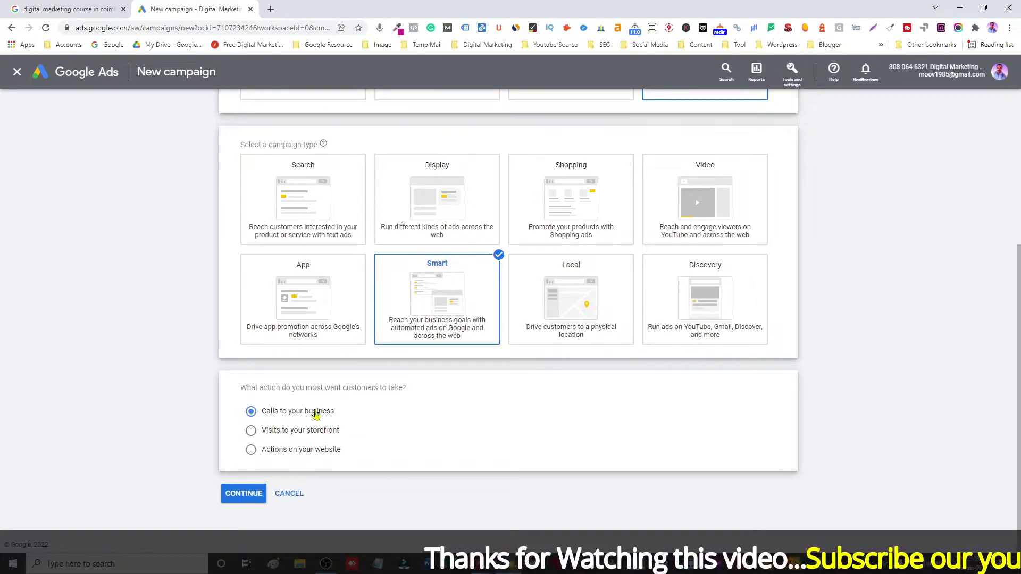
{"action": "left_click", "coordinate": [240, 493]}
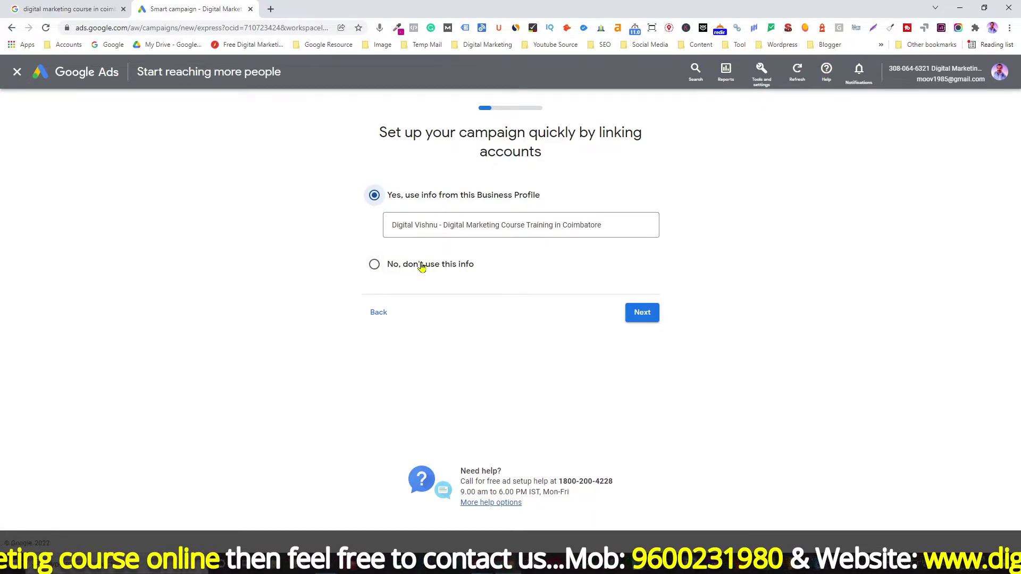
Step: Decline the Business Profile info and enter the business name
{"action": "left_click", "coordinate": [375, 265]}
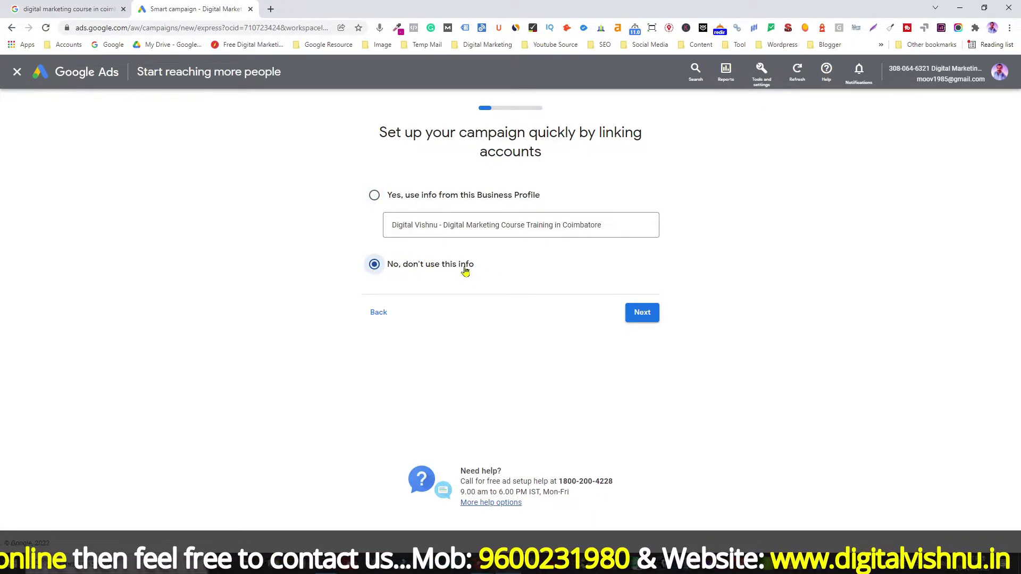
{"action": "left_click", "coordinate": [643, 314]}
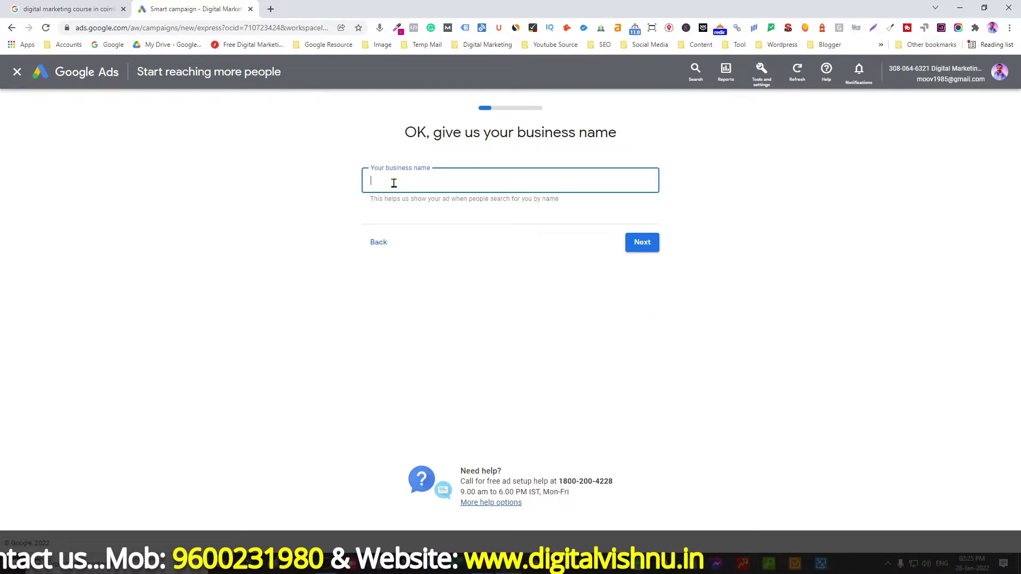
{"action": "type", "text": "Di"}
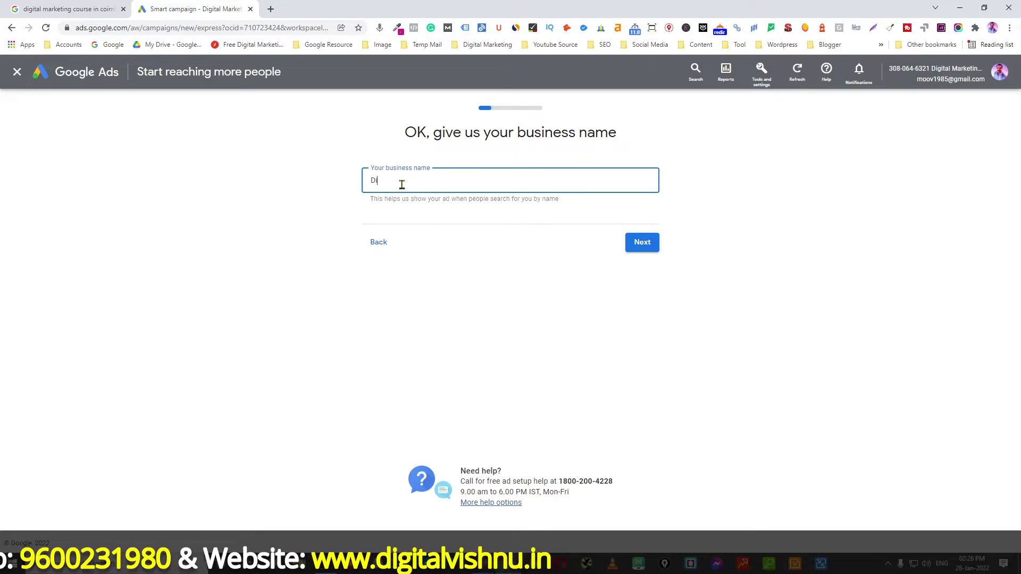
{"action": "type", "text": "gital "}
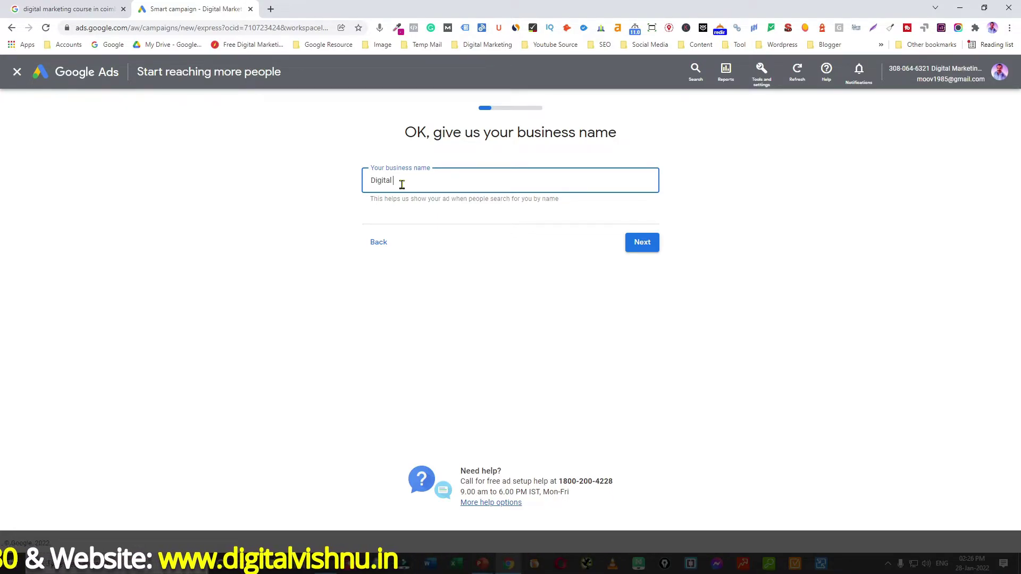
{"action": "type", "text": "Vishnu"}
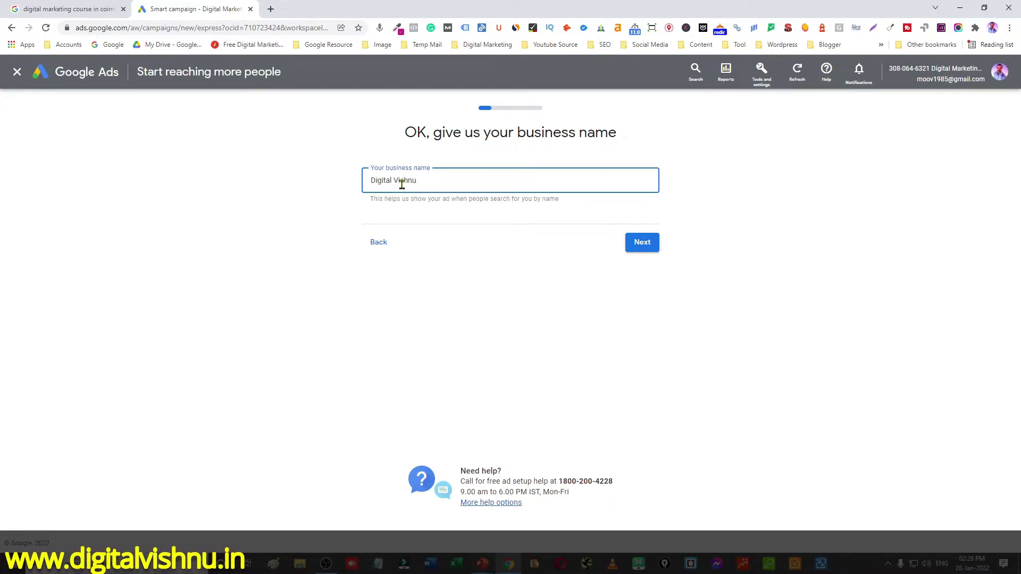
{"action": "left_click", "coordinate": [641, 248]}
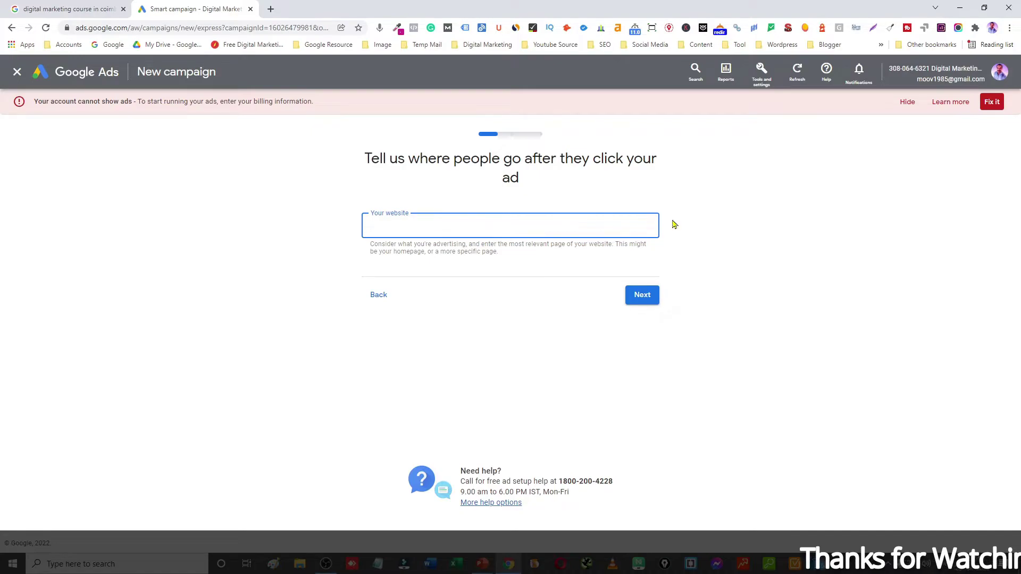
{"action": "left_click", "coordinate": [907, 102]}
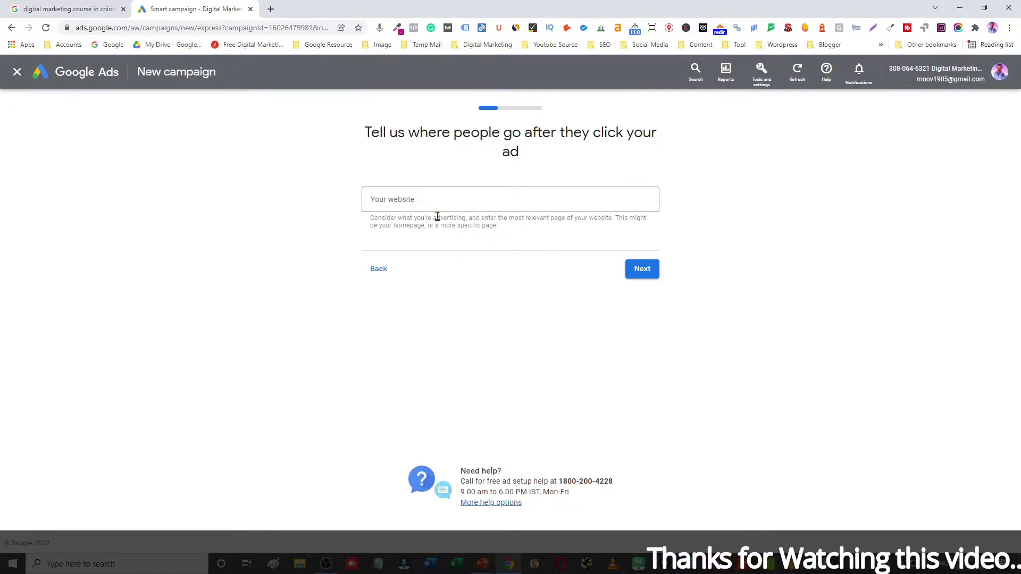
{"action": "left_click", "coordinate": [411, 202]}
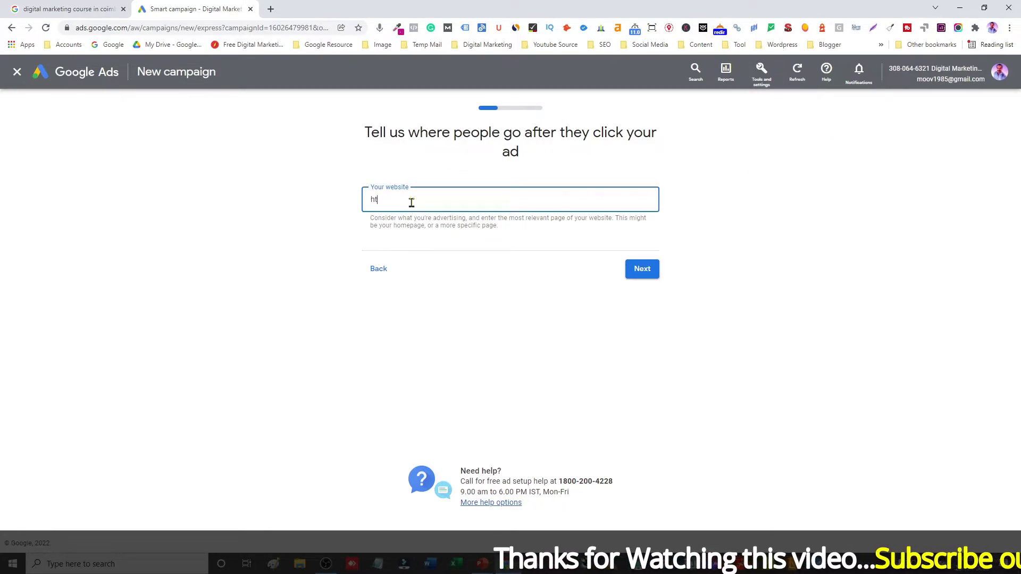
{"action": "type", "text": "https:"}
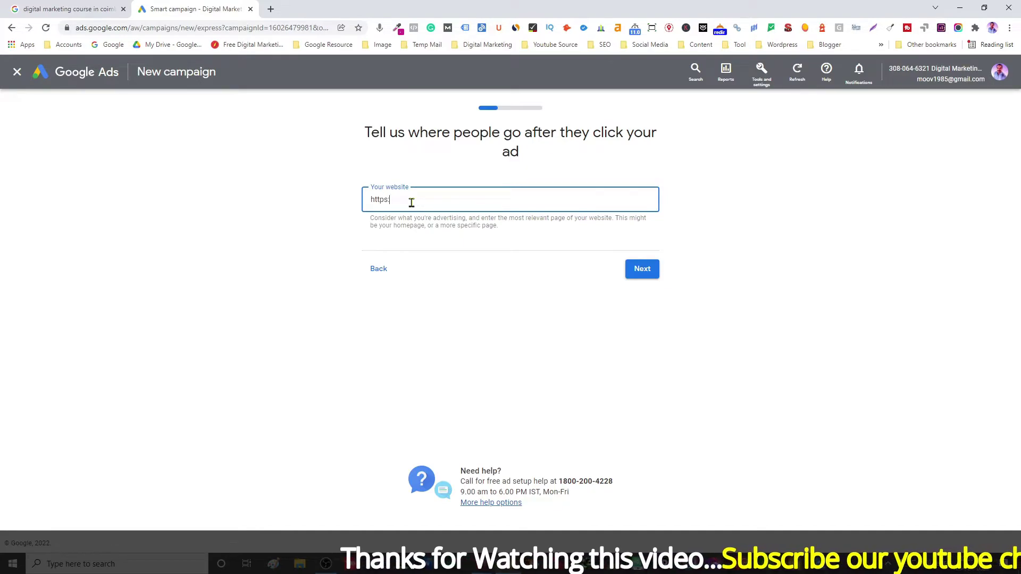
{"action": "type", "text": "//ww"}
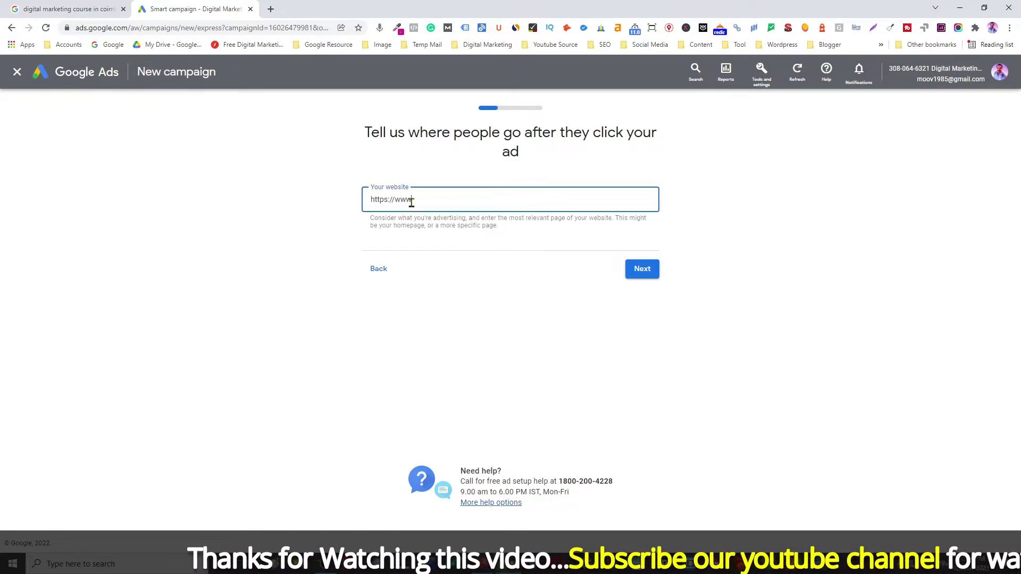
{"action": "type", "text": "w.digita"}
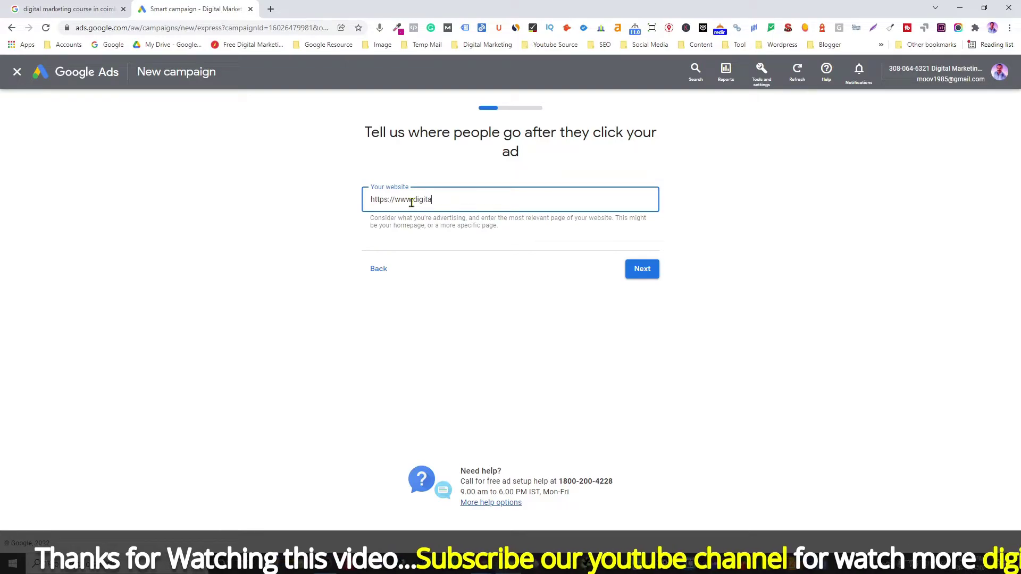
{"action": "type", "text": "lvishnu.in"}
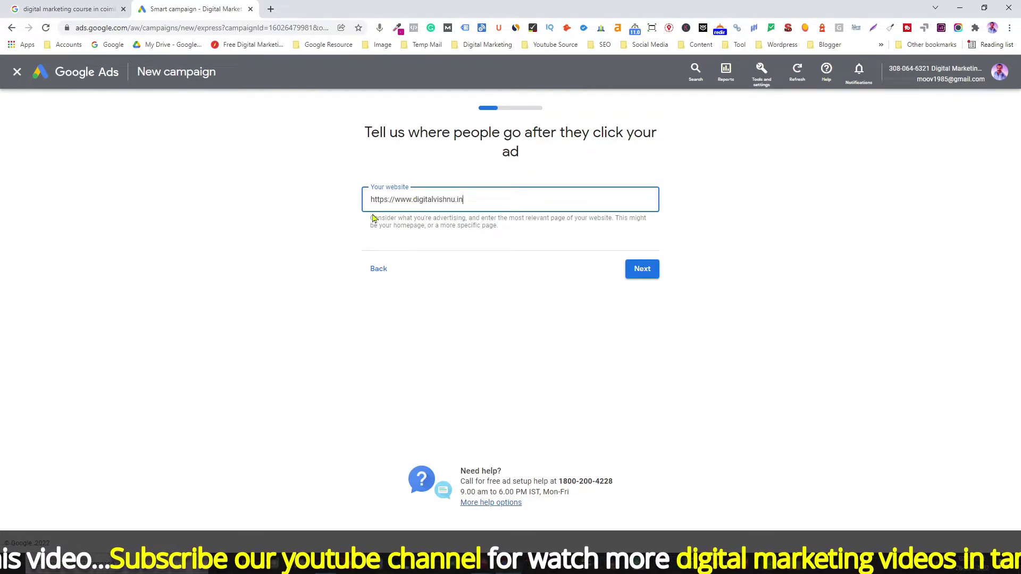
{"action": "left_click", "coordinate": [642, 269]}
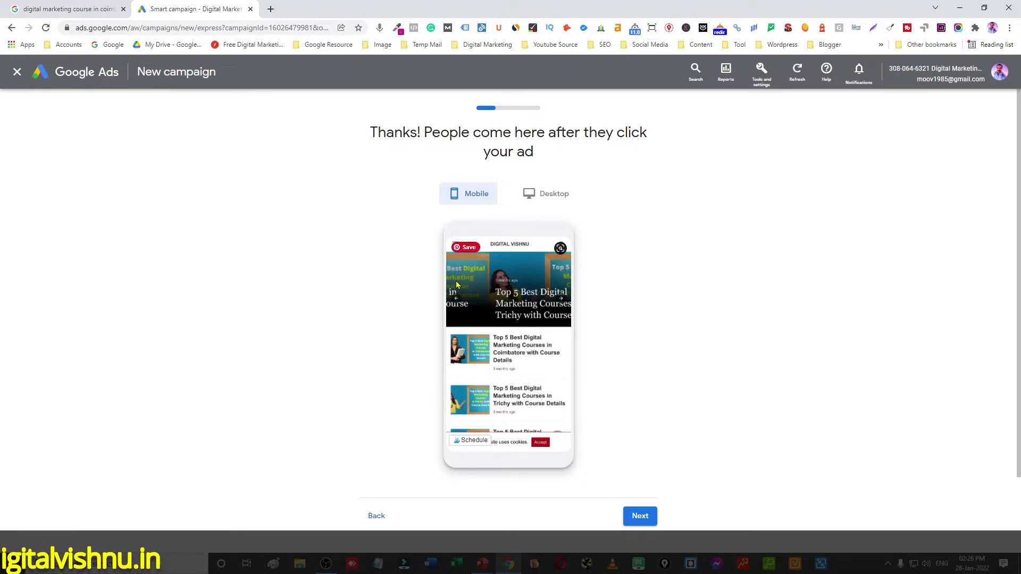
Step: Accept the site preview and paste 'Best Digital Marketing Course' into Headline 1
{"action": "left_click", "coordinate": [640, 516]}
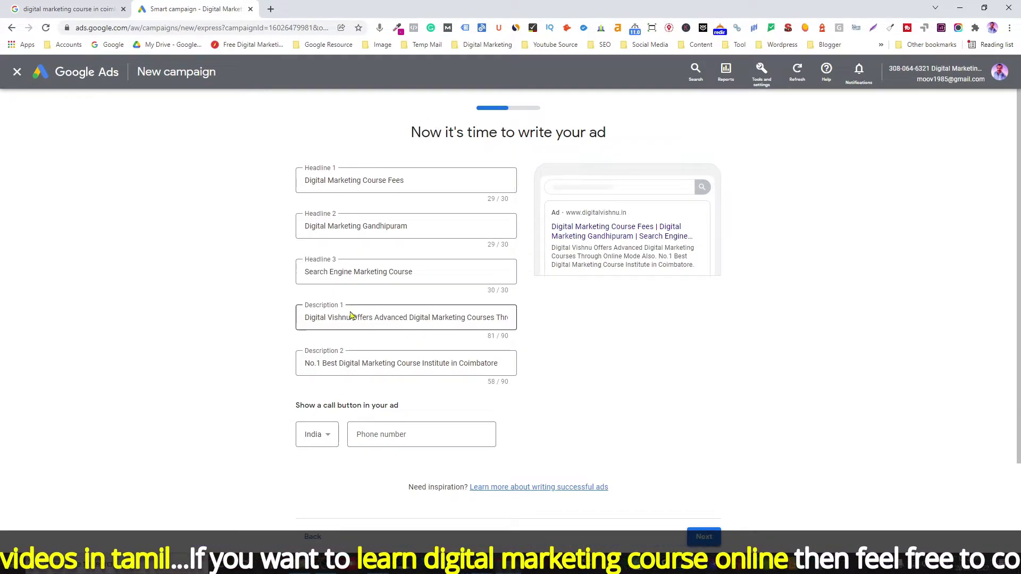
{"action": "key", "text": "alt+Tab"}
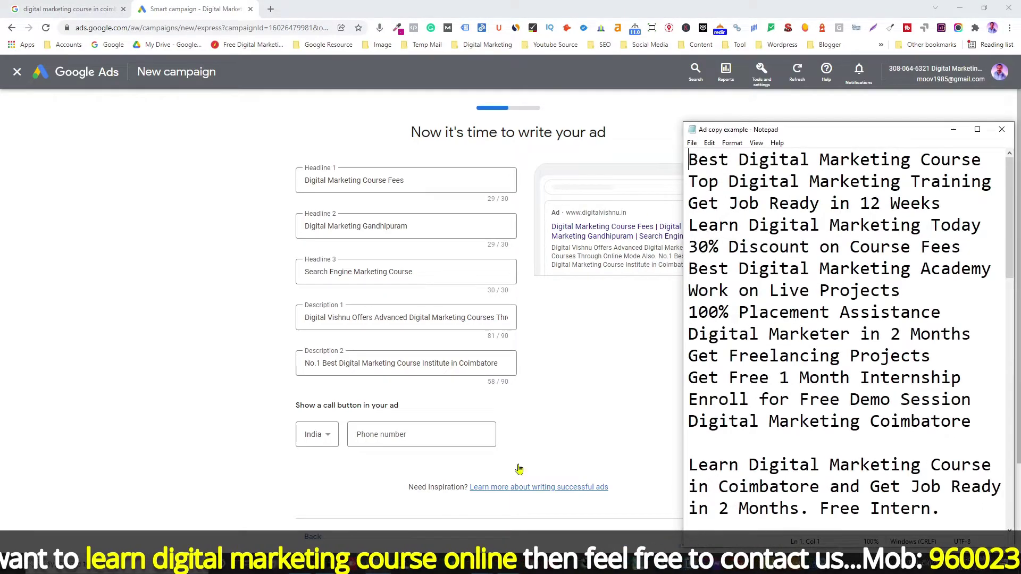
{"action": "left_click_drag", "start_coordinate": [694, 162], "coordinate": [979, 160]}
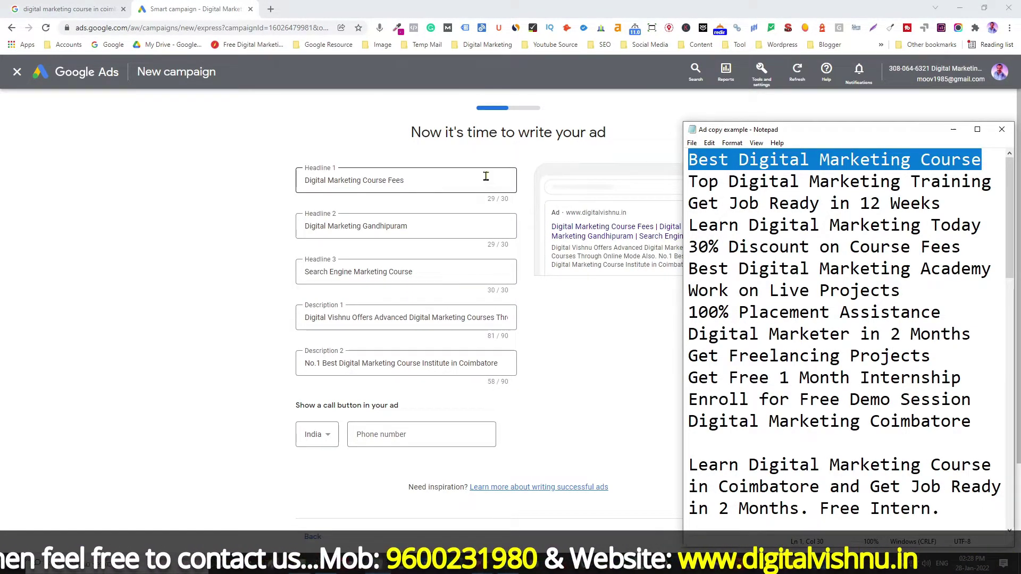
{"action": "triple_click", "coordinate": [424, 181]}
{"action": "key", "text": "Escape"}
{"action": "type", "text": "Best Digital Marketing Course"}
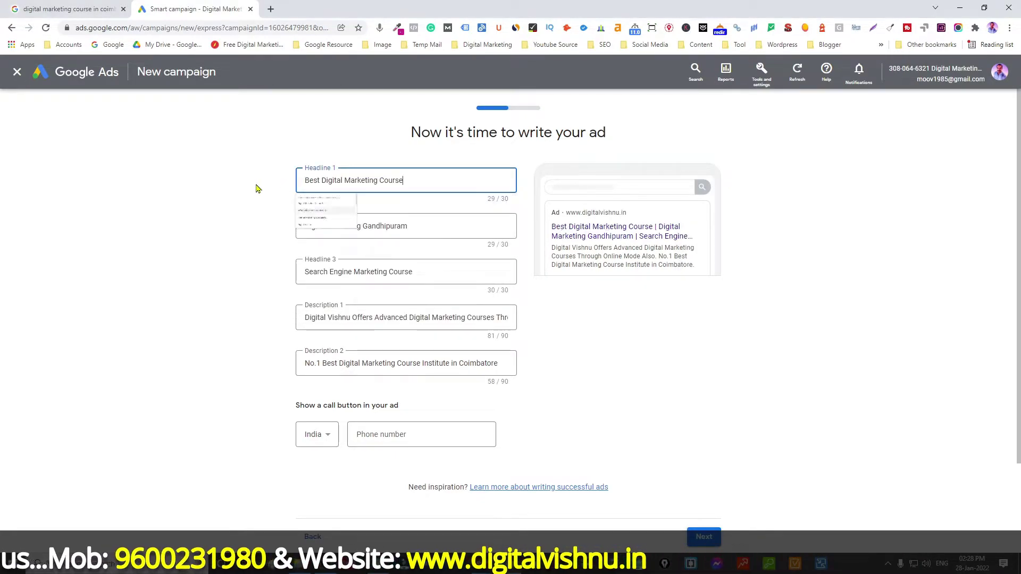
{"action": "key", "text": "Escape"}
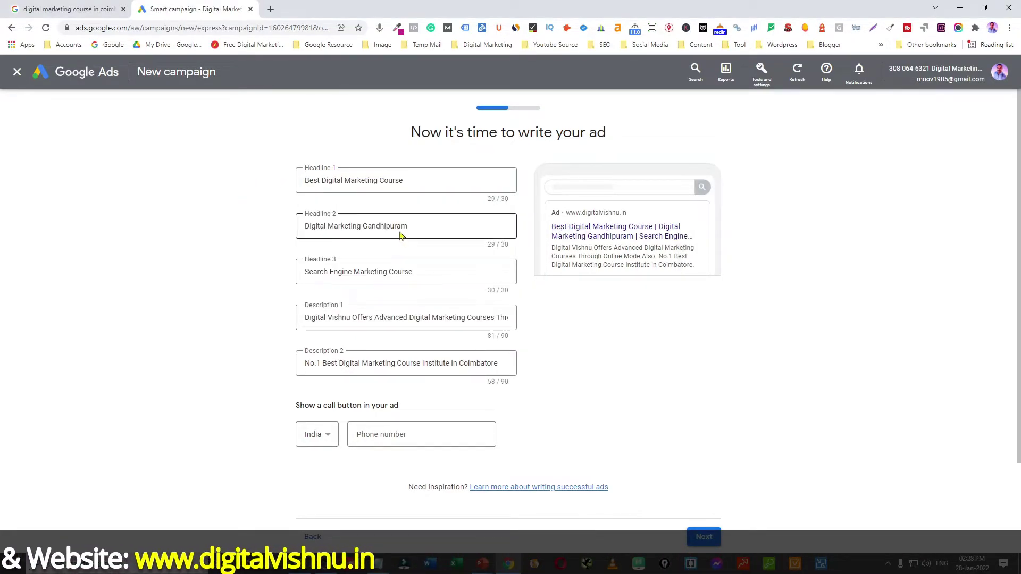
Step: Copy 'Top Digital Marketing Training' from the notes into Headline 2
{"action": "key", "text": "alt+Tab"}
{"action": "left_click_drag", "start_coordinate": [691, 182], "coordinate": [992, 182]}
{"action": "key", "text": "ctrl+c"}
{"action": "key", "text": "alt+Tab"}
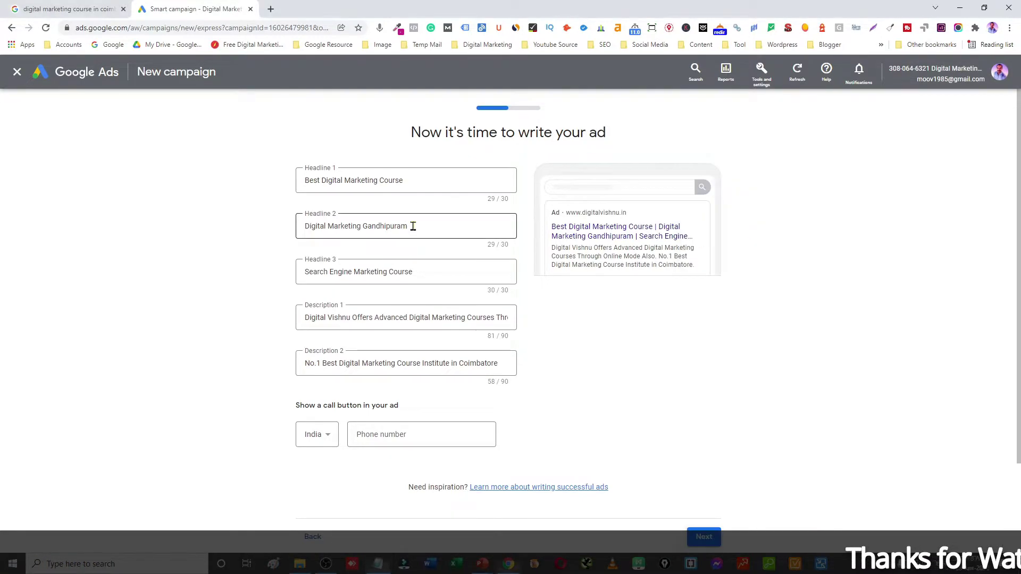
{"action": "triple_click", "coordinate": [410, 232]}
{"action": "key", "text": "Escape"}
{"action": "key", "text": "ctrl+v"}
Step: Copy 'Get Job Ready in 12 Weeks' from the notes into Headline 3
{"action": "left_click", "coordinate": [330, 283]}
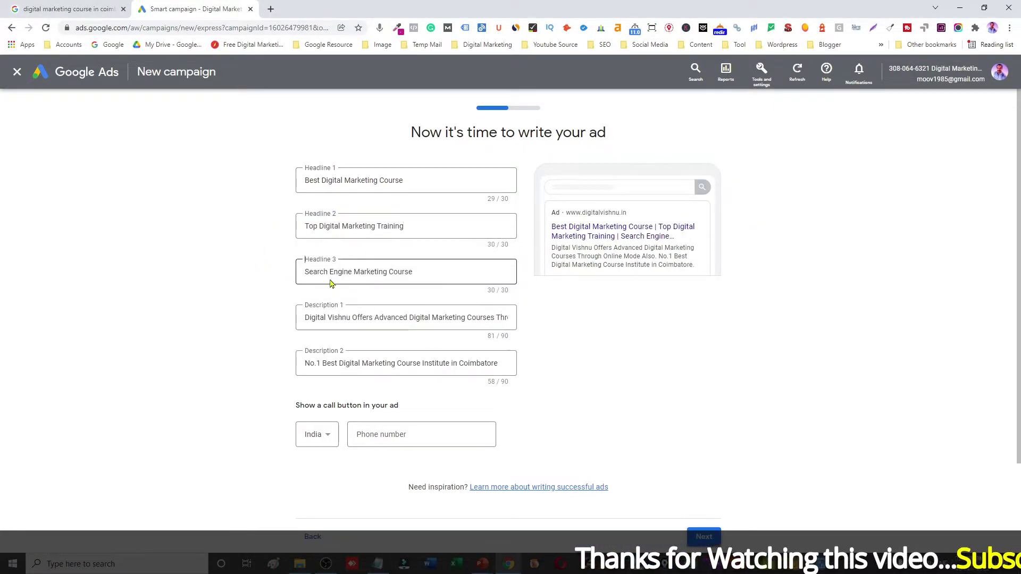
{"action": "key", "text": "alt+Tab"}
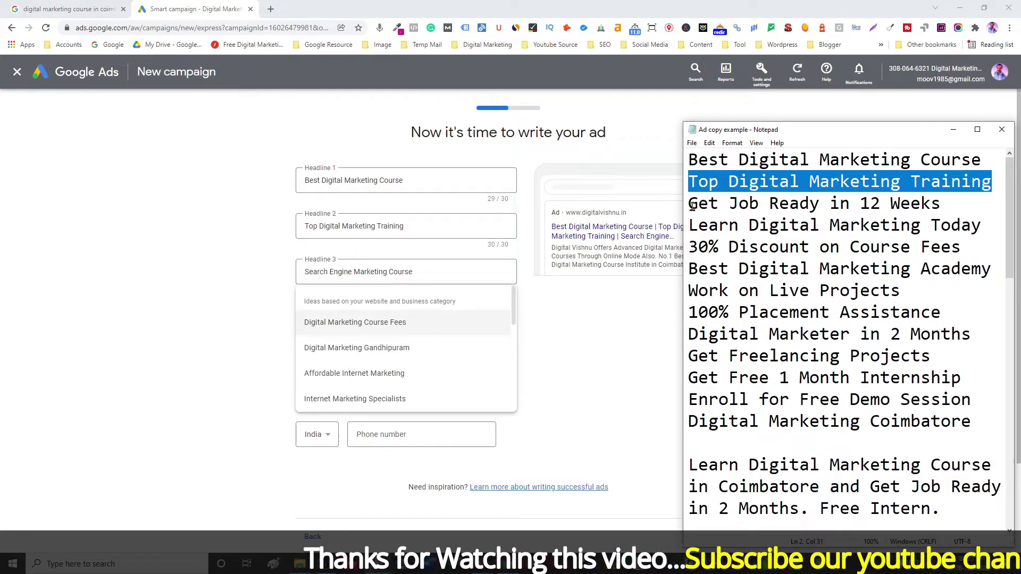
{"action": "left_click_drag", "start_coordinate": [692, 206], "coordinate": [940, 207]}
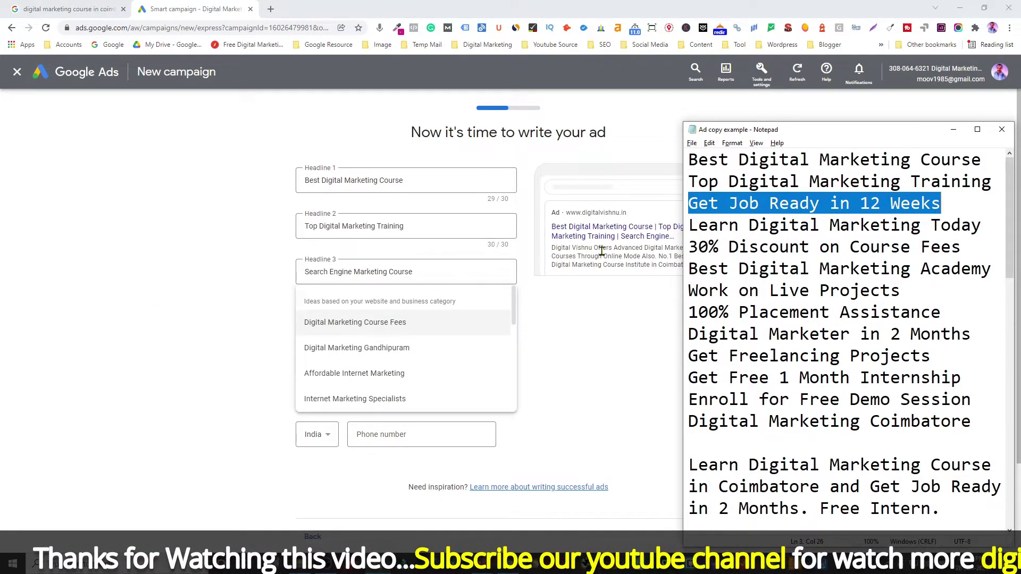
{"action": "key", "text": "alt+Tab"}
{"action": "key", "text": "ctrl+a"}
{"action": "key", "text": "ctrl+v"}
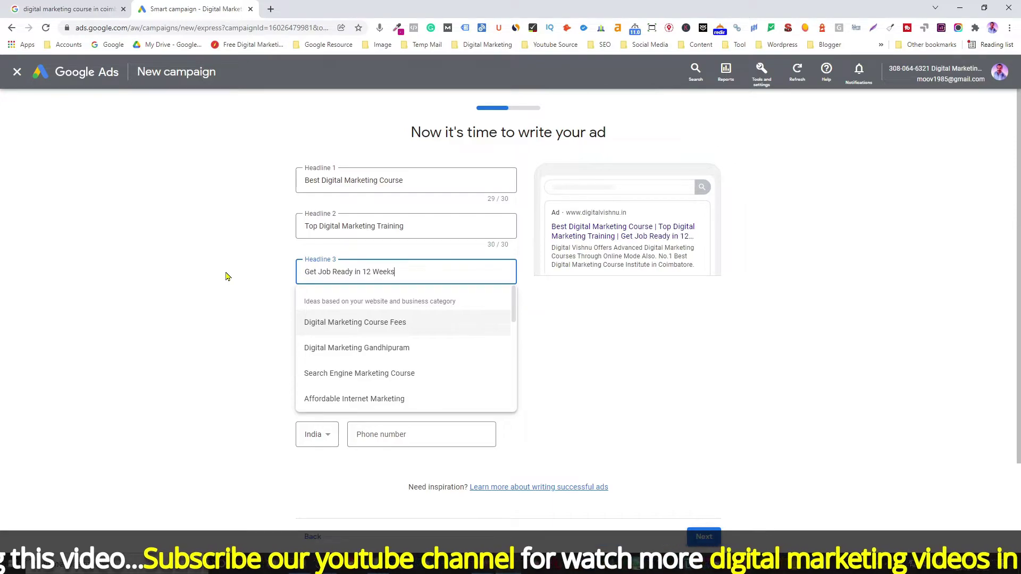
{"action": "left_click", "coordinate": [203, 284]}
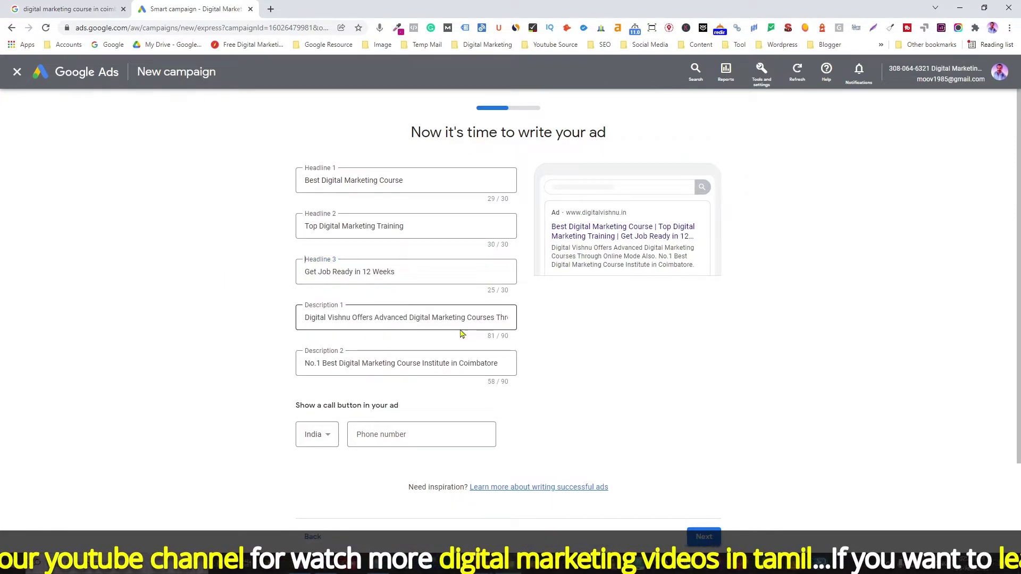
Step: Paste the Learn Digital Marketing Course paragraph into Description 1
{"action": "left_click", "coordinate": [397, 321]}
{"action": "key", "text": "alt+Tab"}
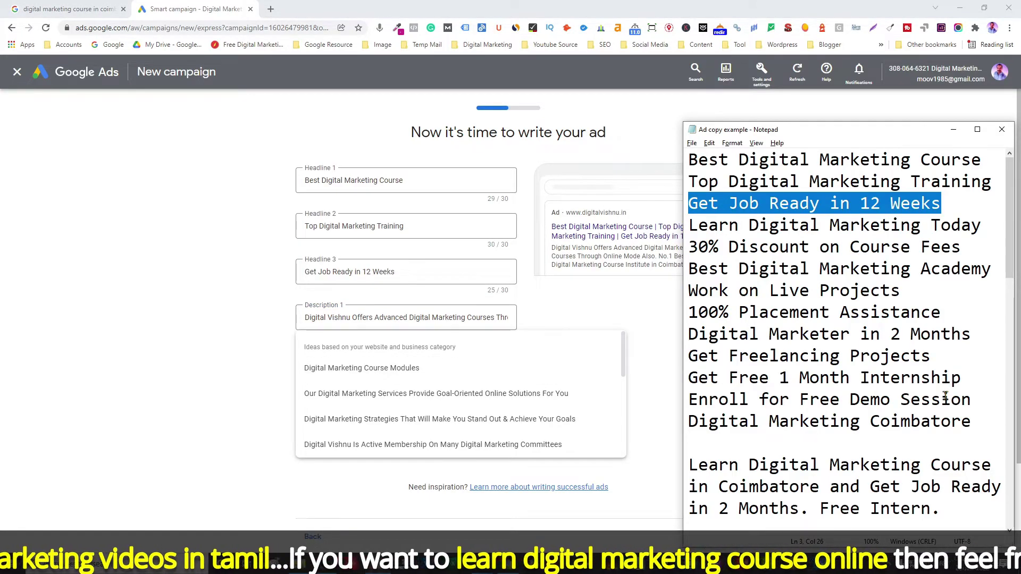
{"action": "scroll", "coordinate": [912, 379], "scroll_direction": "down", "scroll_amount": 2}
{"action": "left_click_drag", "start_coordinate": [912, 380], "coordinate": [690, 336]}
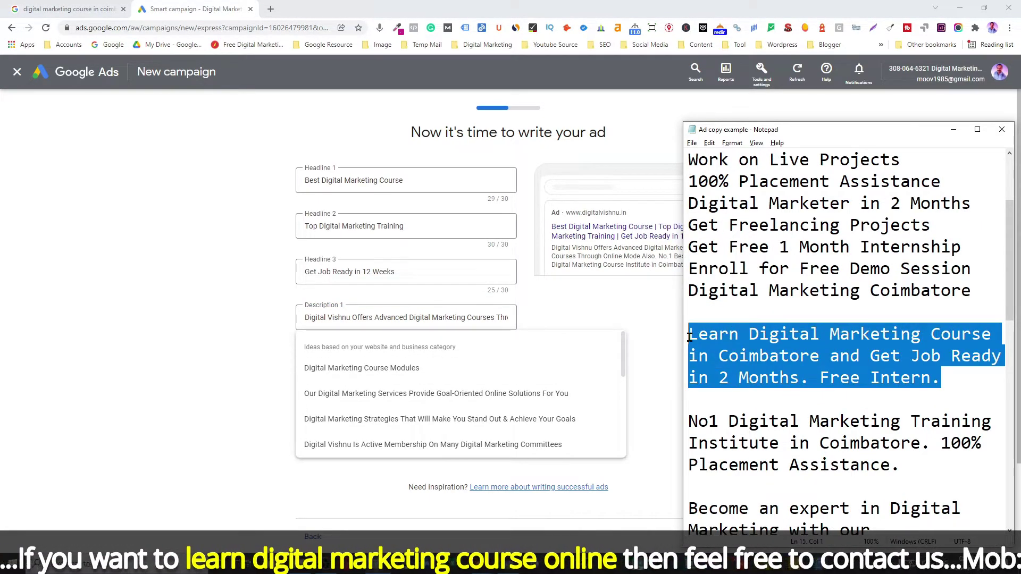
{"action": "left_click", "coordinate": [241, 323]}
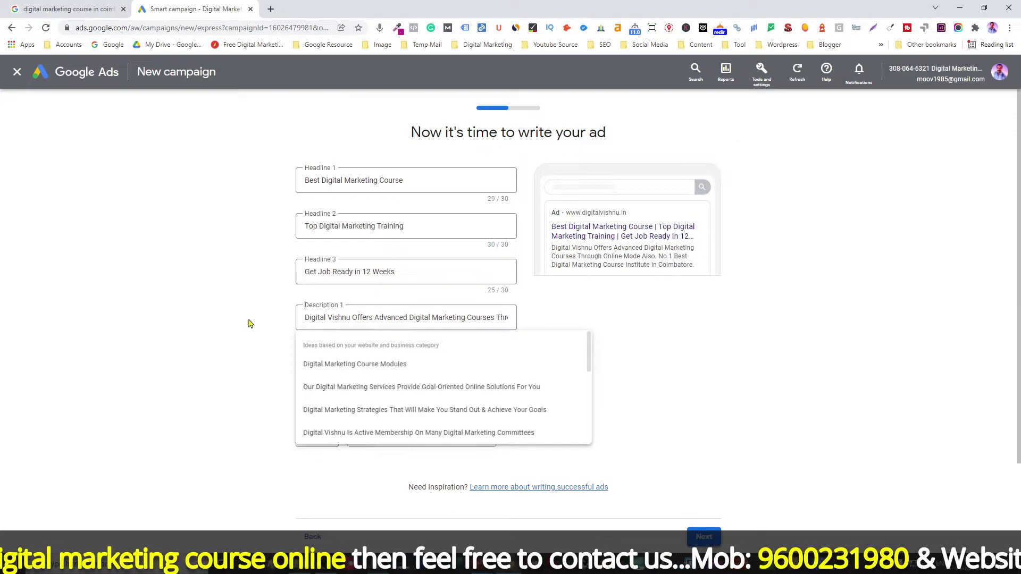
{"action": "left_click", "coordinate": [343, 321]}
{"action": "key", "text": "ctrl+a"}
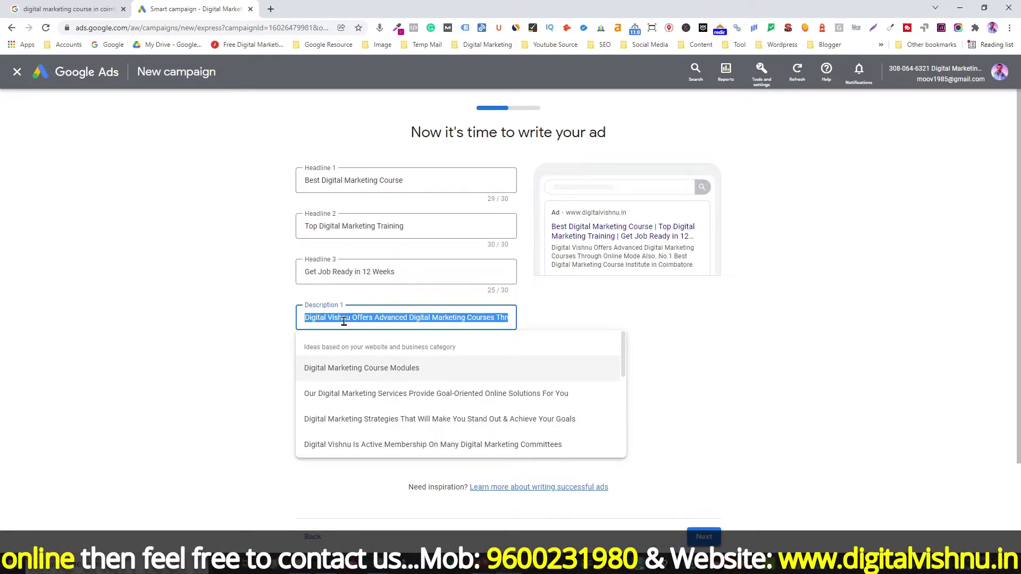
{"action": "key", "text": "ctrl+v"}
{"action": "left_click", "coordinate": [256, 342]}
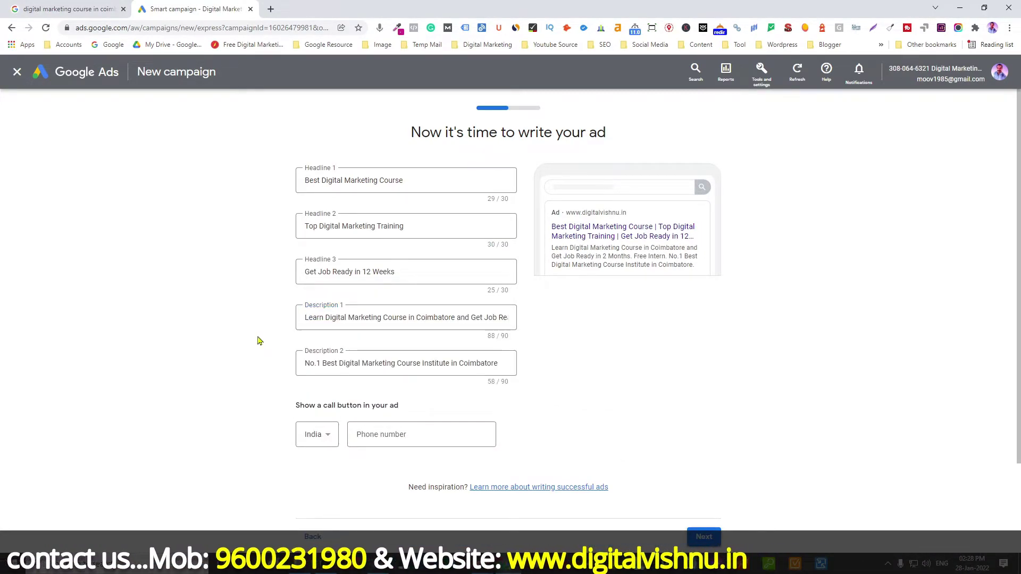
Step: Paste the No1 Digital Marketing Training paragraph into Description 2
{"action": "key", "text": "alt+Tab"}
{"action": "left_click_drag", "start_coordinate": [915, 469], "coordinate": [688, 423]}
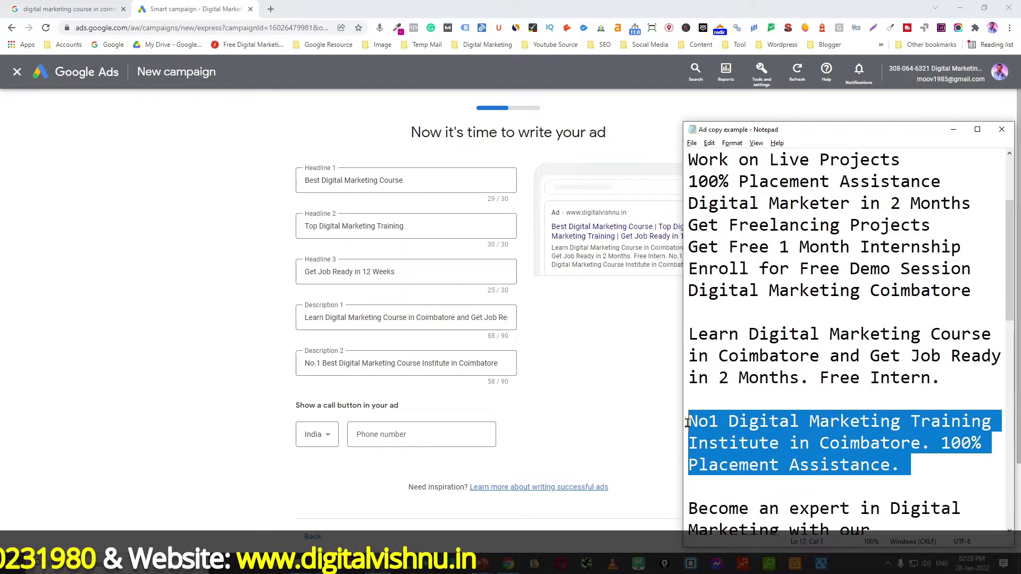
{"action": "key", "text": "alt+Tab"}
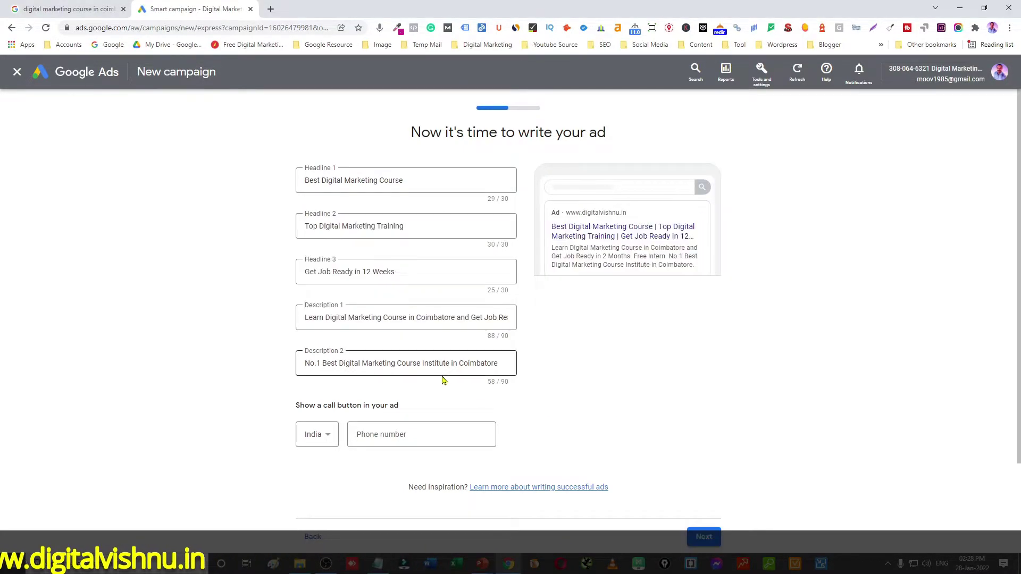
{"action": "left_click", "coordinate": [431, 366]}
{"action": "key", "text": "ctrl+a"}
{"action": "key", "text": "ctrl+v"}
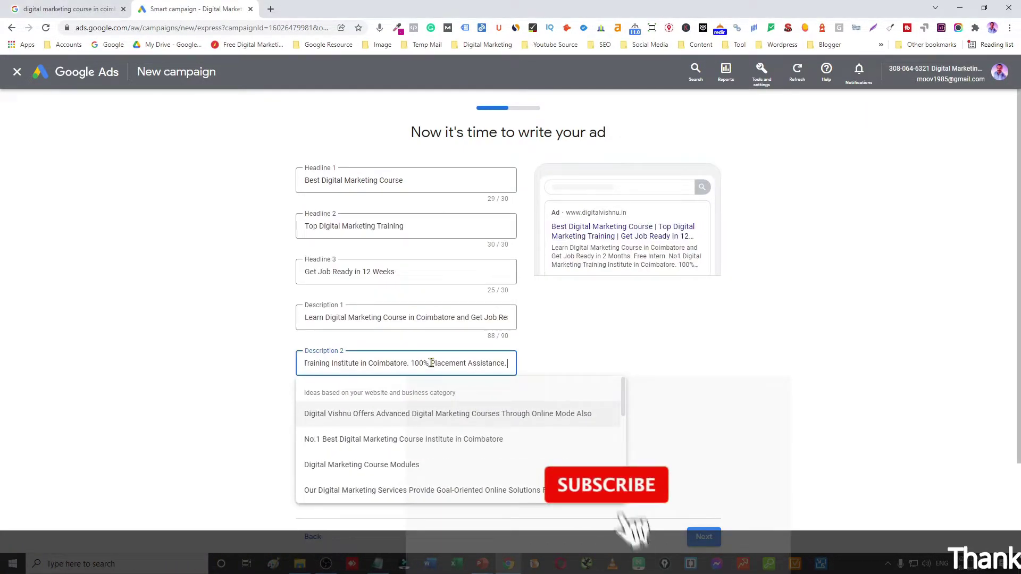
{"action": "left_click", "coordinate": [248, 373]}
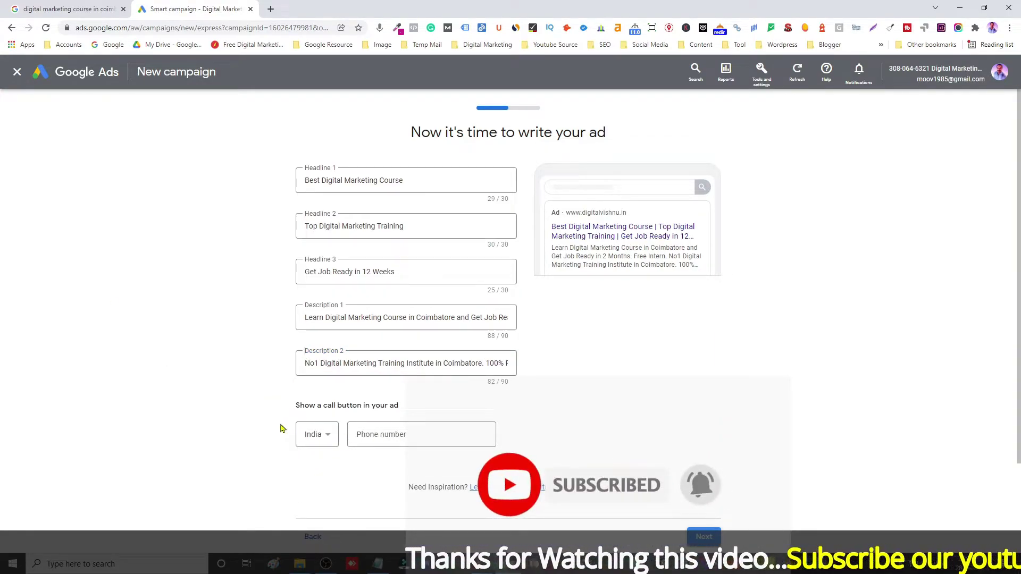
Step: Add the business phone number and proceed past the ad form
{"action": "left_click", "coordinate": [401, 435]}
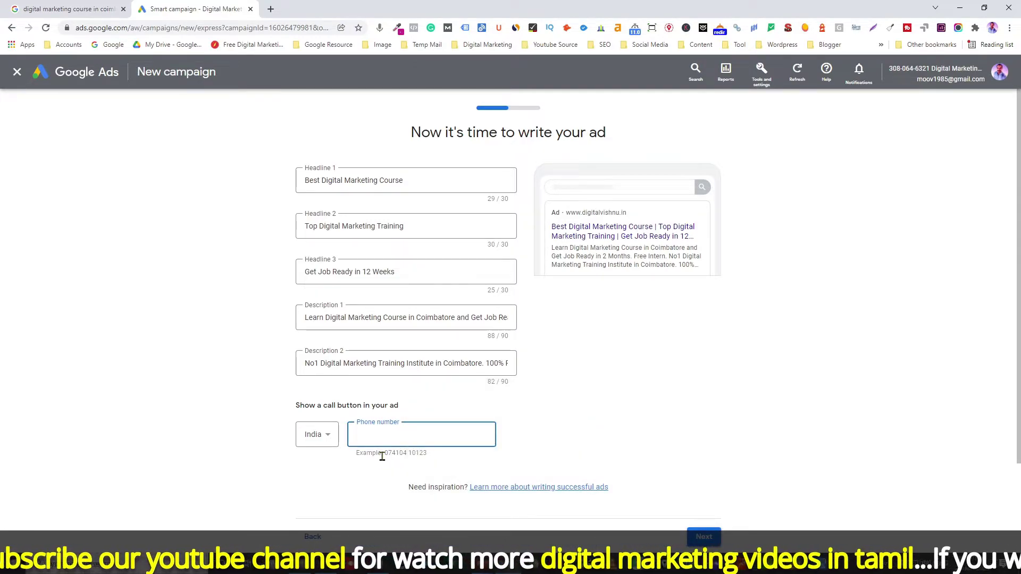
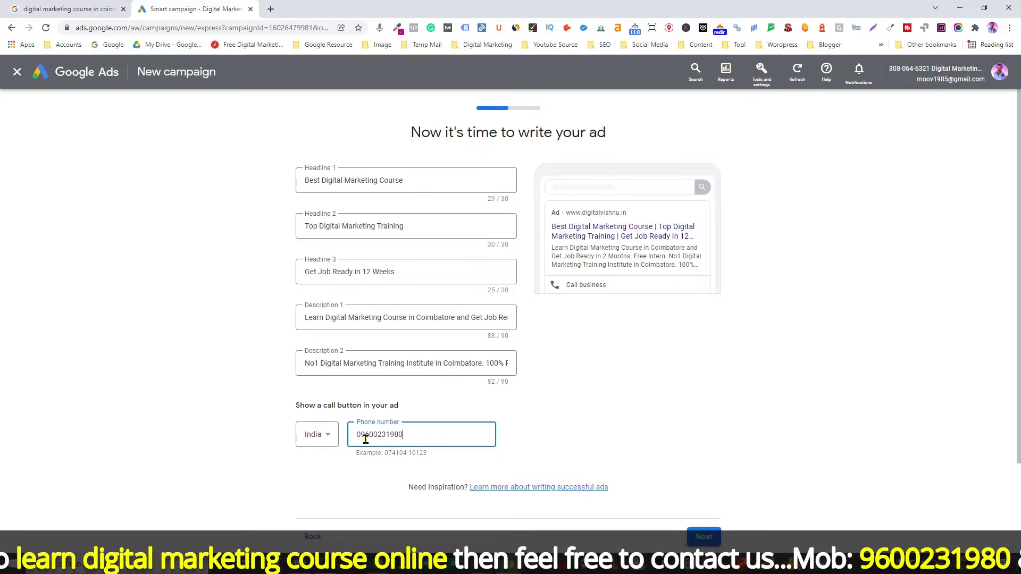
{"action": "scroll", "coordinate": [644, 459], "scroll_direction": "down", "scroll_amount": 1}
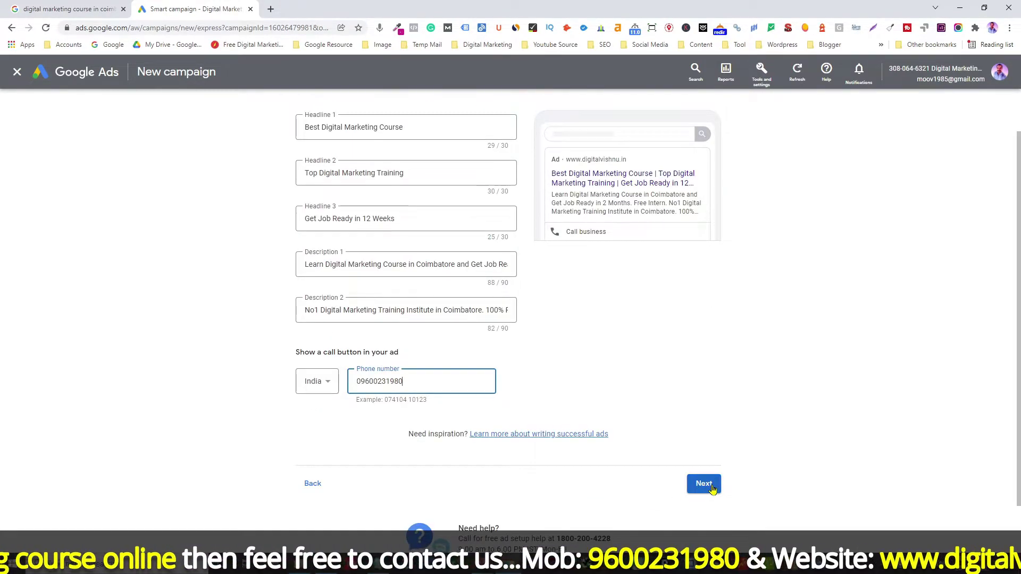
{"action": "left_click", "coordinate": [708, 486]}
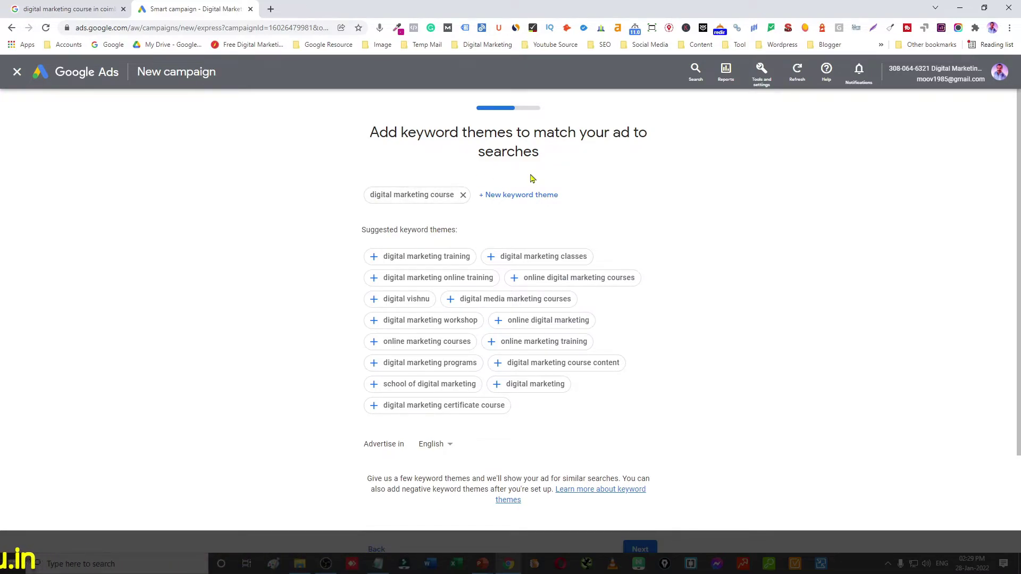
Step: Highlight the words 'keyword themes' in the page heading
{"action": "left_click_drag", "start_coordinate": [407, 134], "coordinate": [483, 135]}
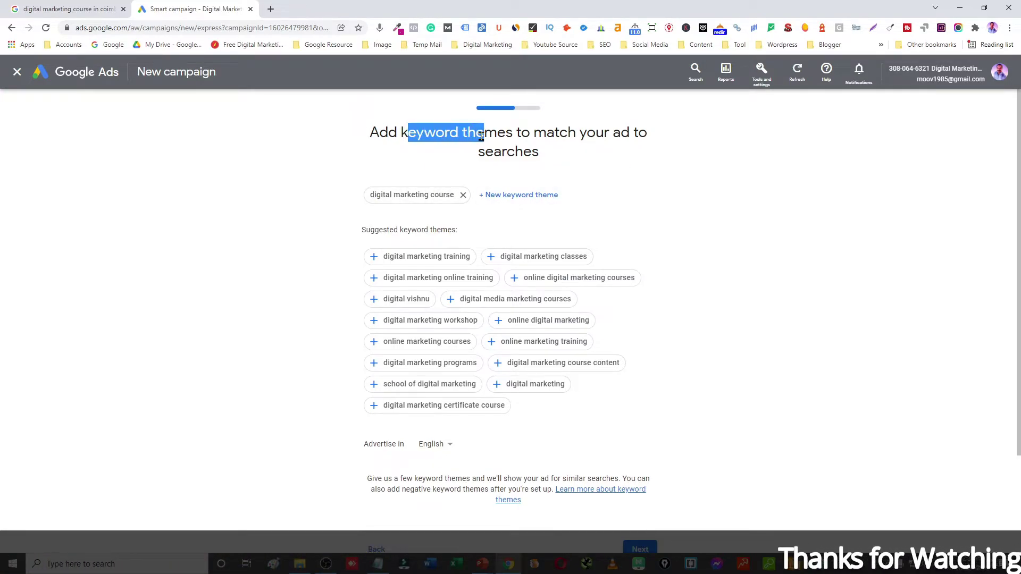